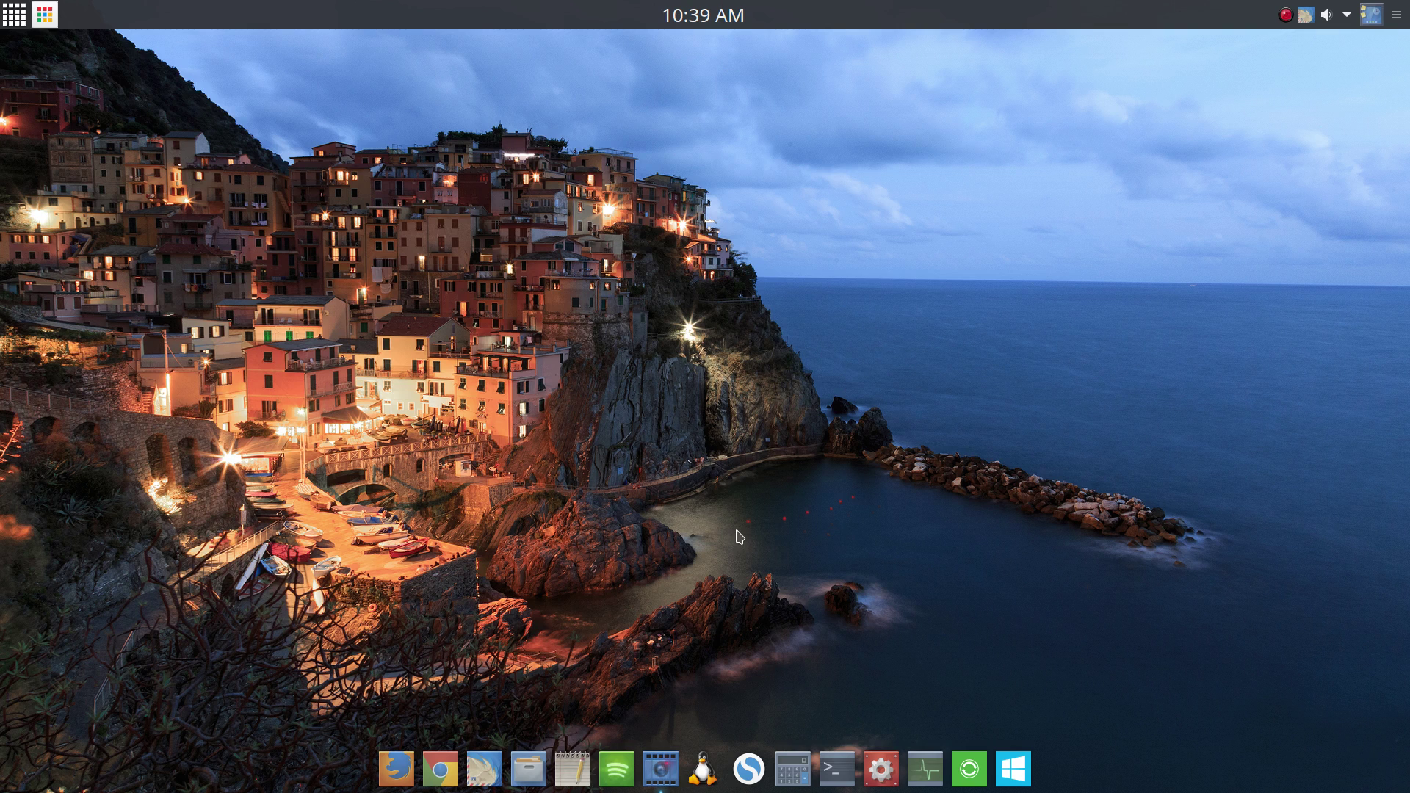
# Look at the keyboard hardware page in System Settings, then close System Settings.
pyautogui.click(880, 773)
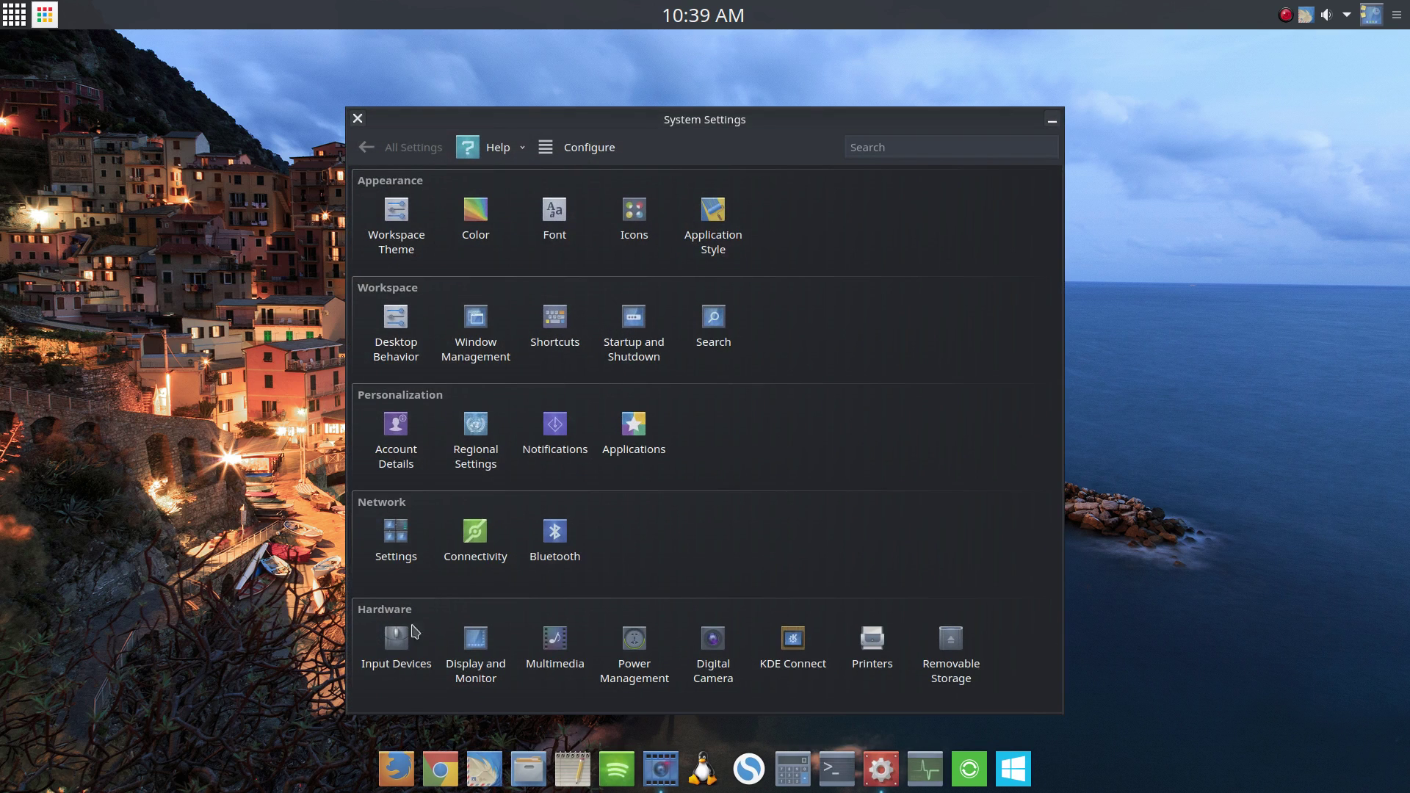
pyautogui.click(400, 645)
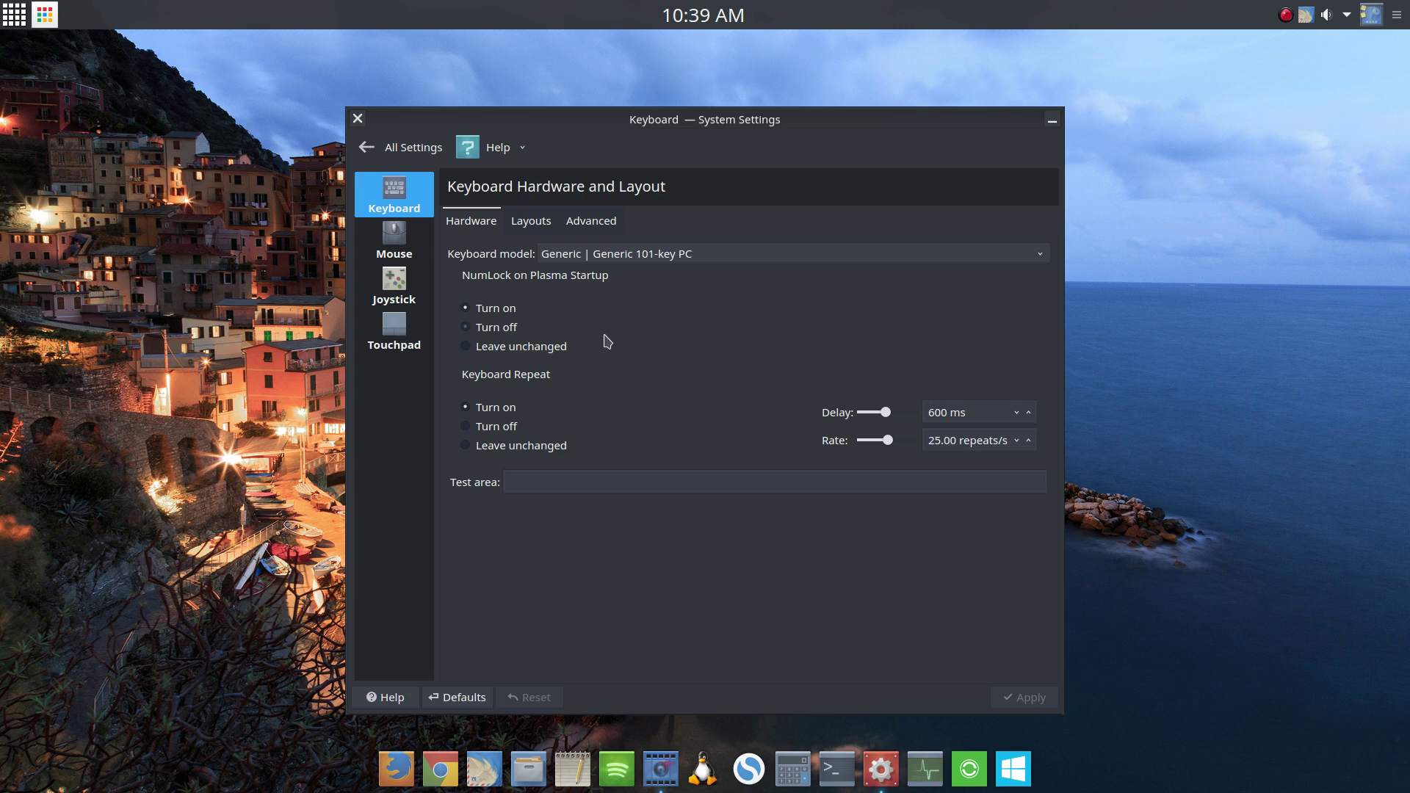
pyautogui.click(378, 146)
pyautogui.click(358, 119)
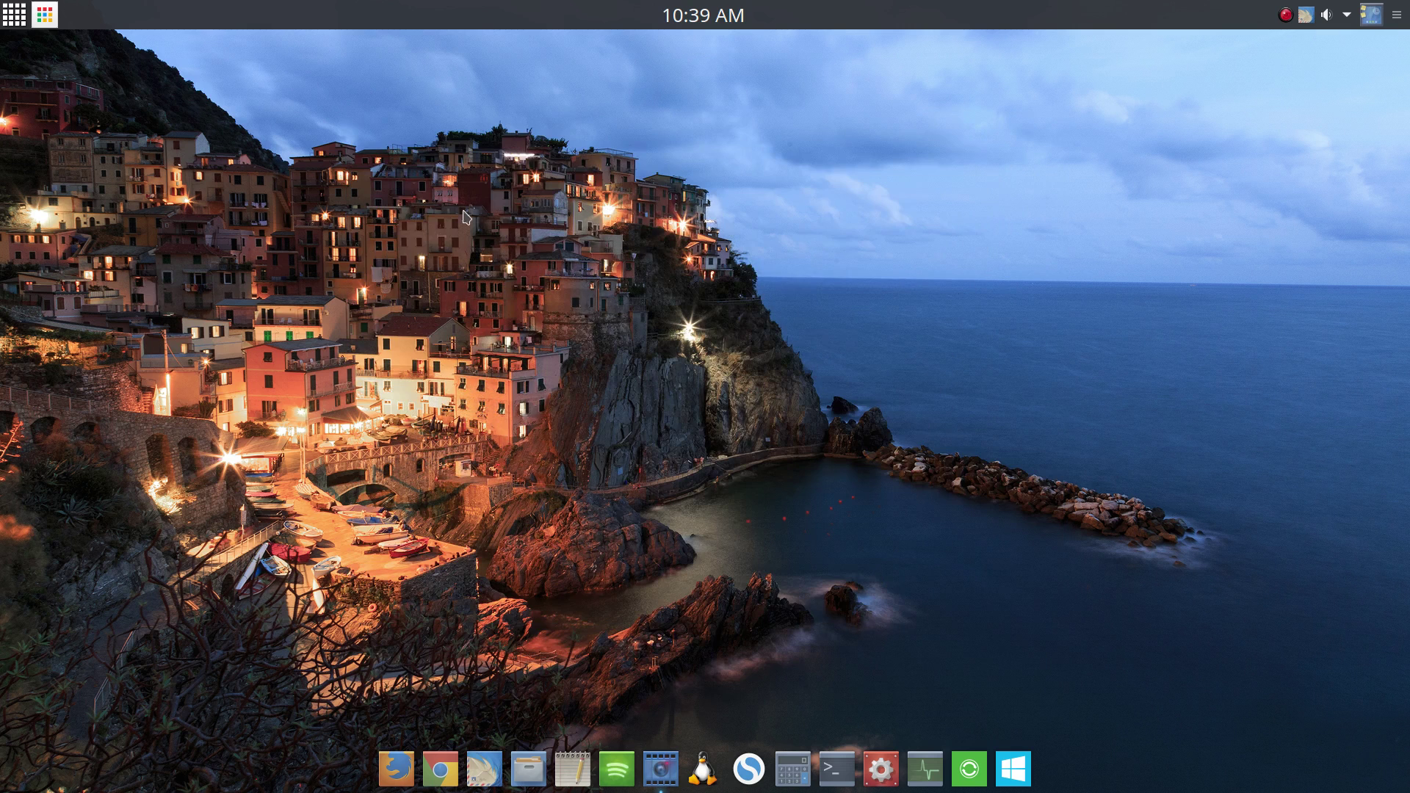
# Open Dolphin and browse to the Linux › KDE folder containing sddm.conf.
pyautogui.click(524, 768)
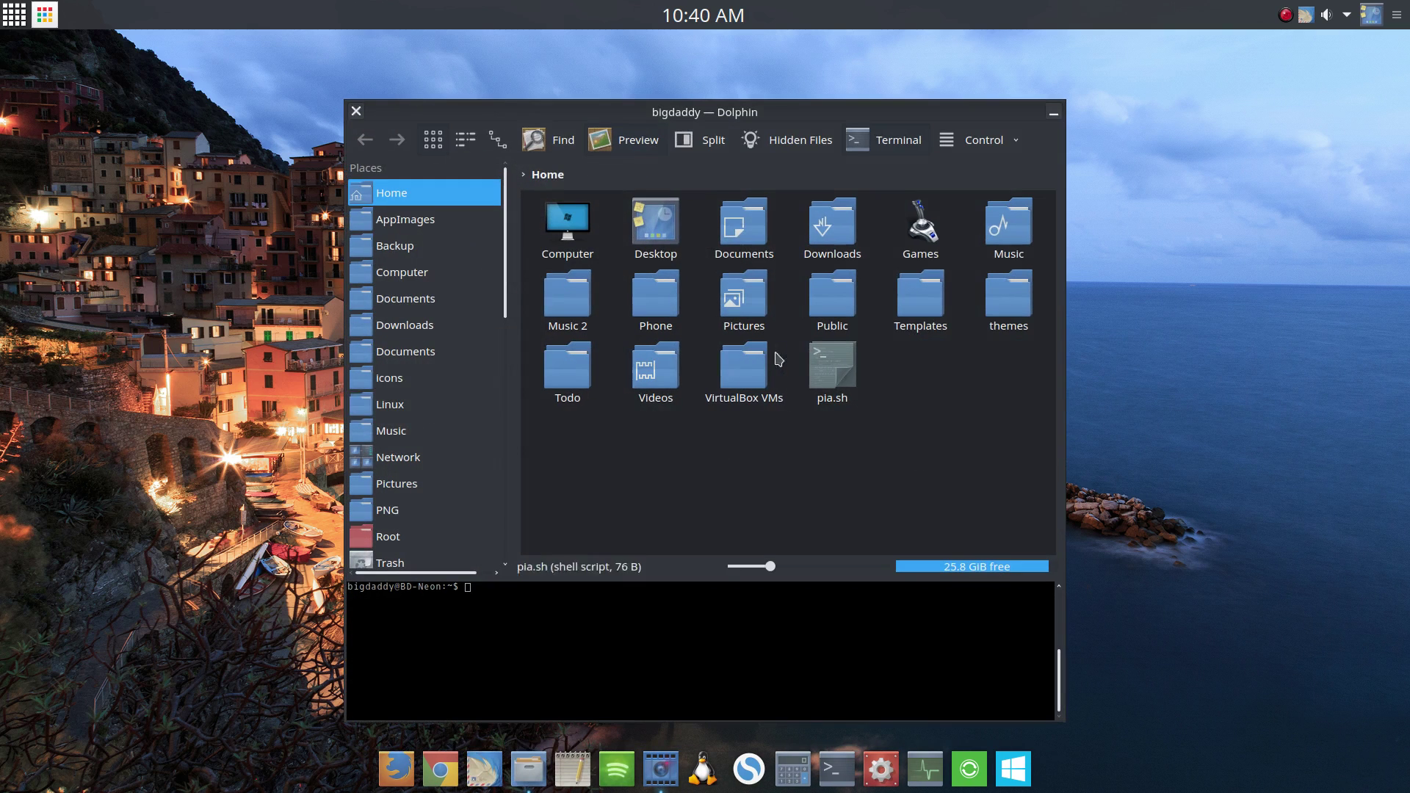
pyautogui.click(423, 405)
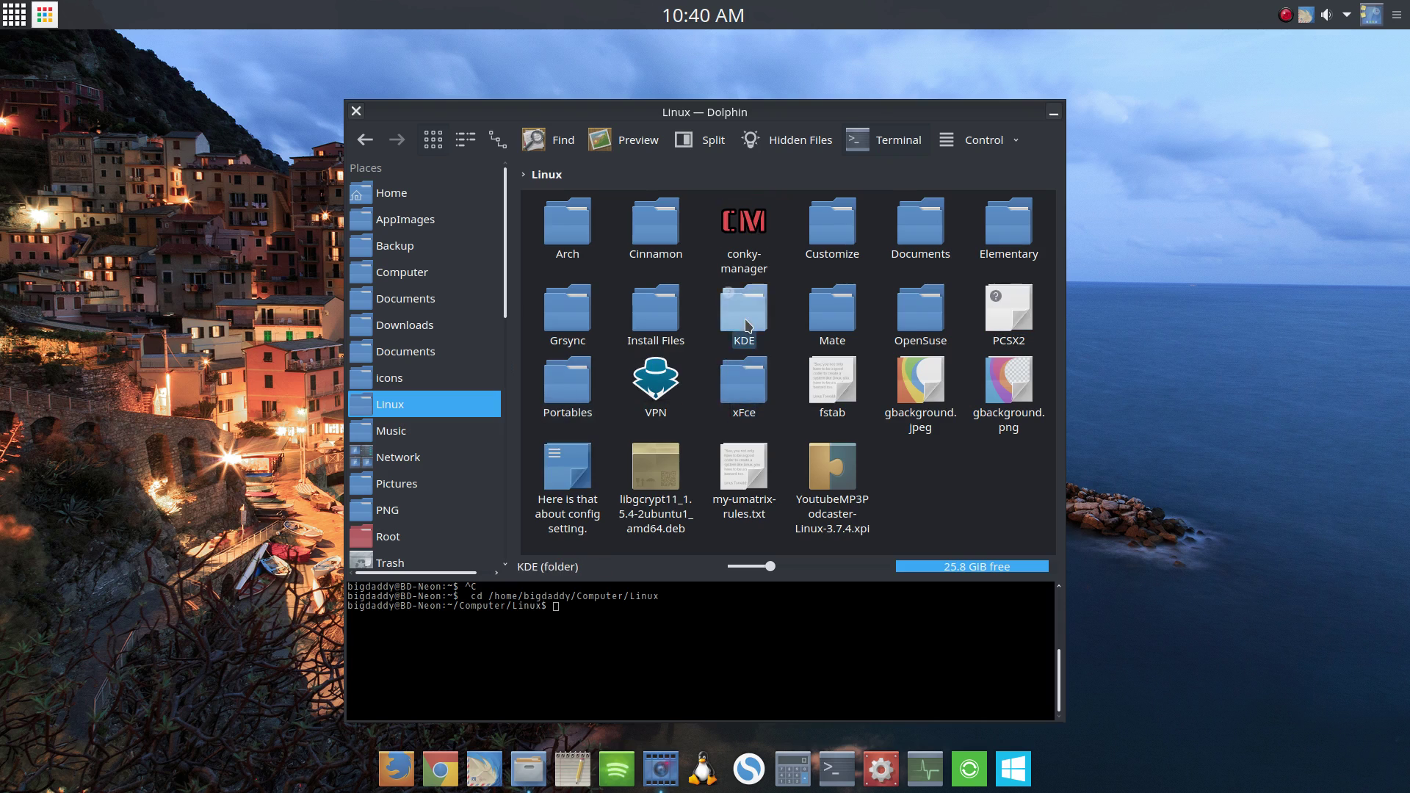
pyautogui.click(747, 326)
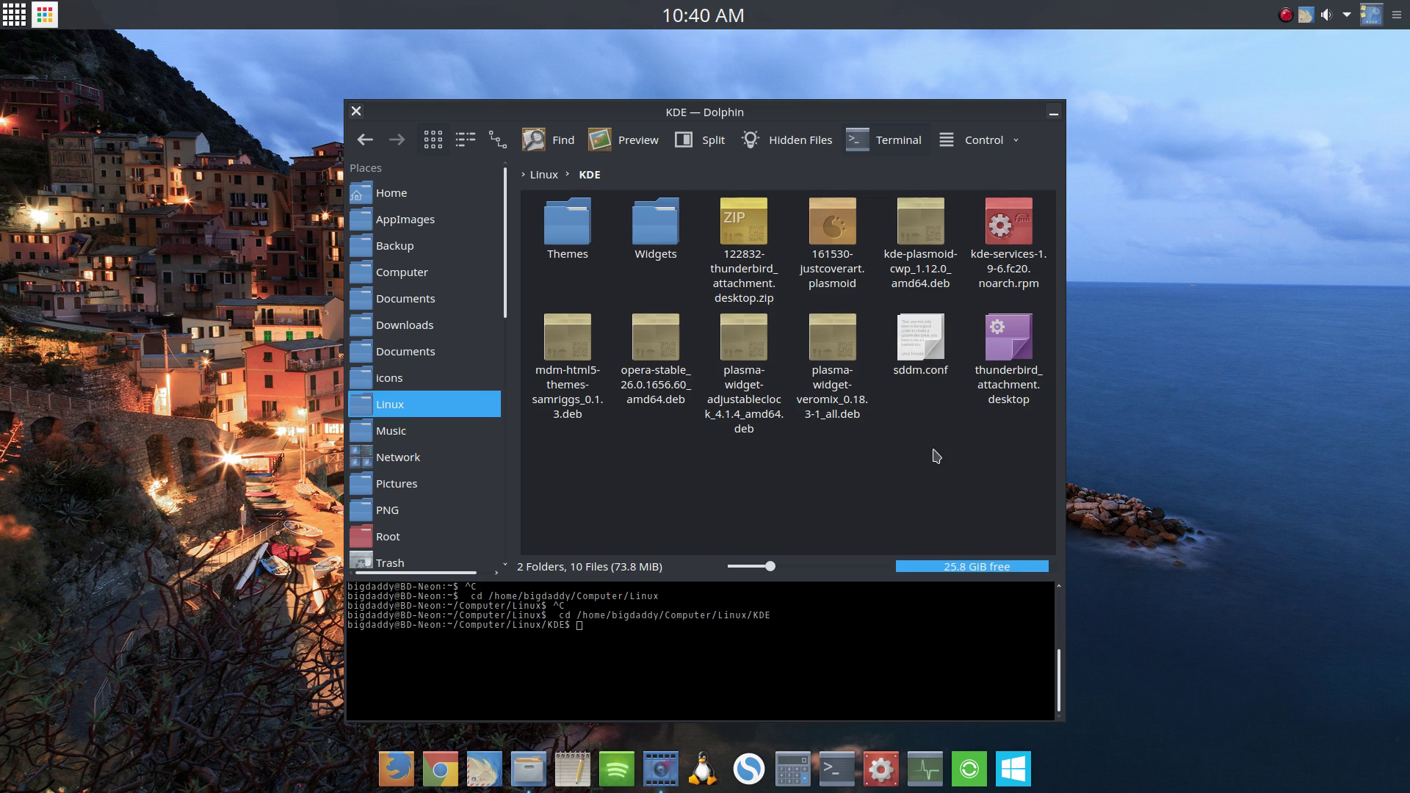
pyautogui.doubleClick(932, 353)
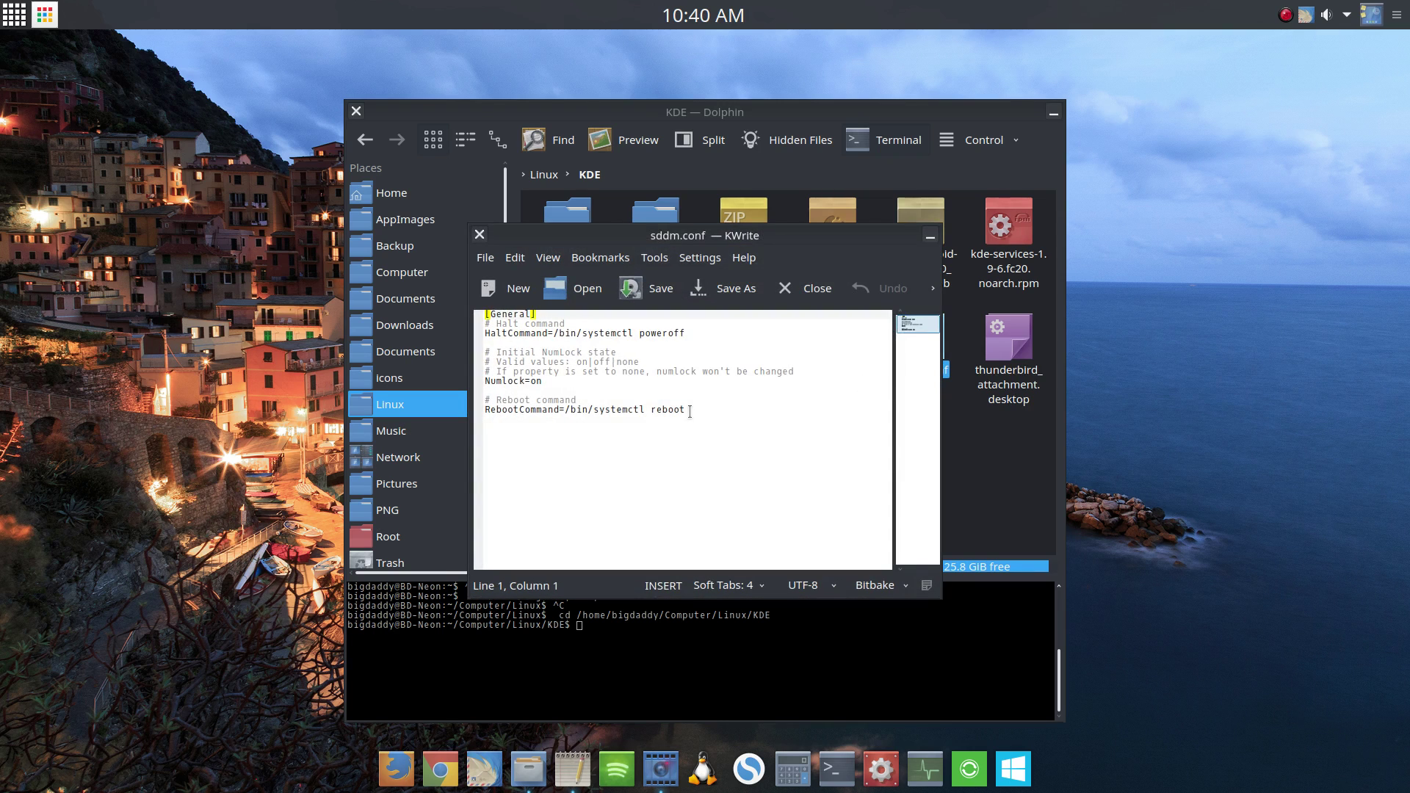
pyautogui.moveTo(690, 412); pyautogui.dragTo(486, 313)
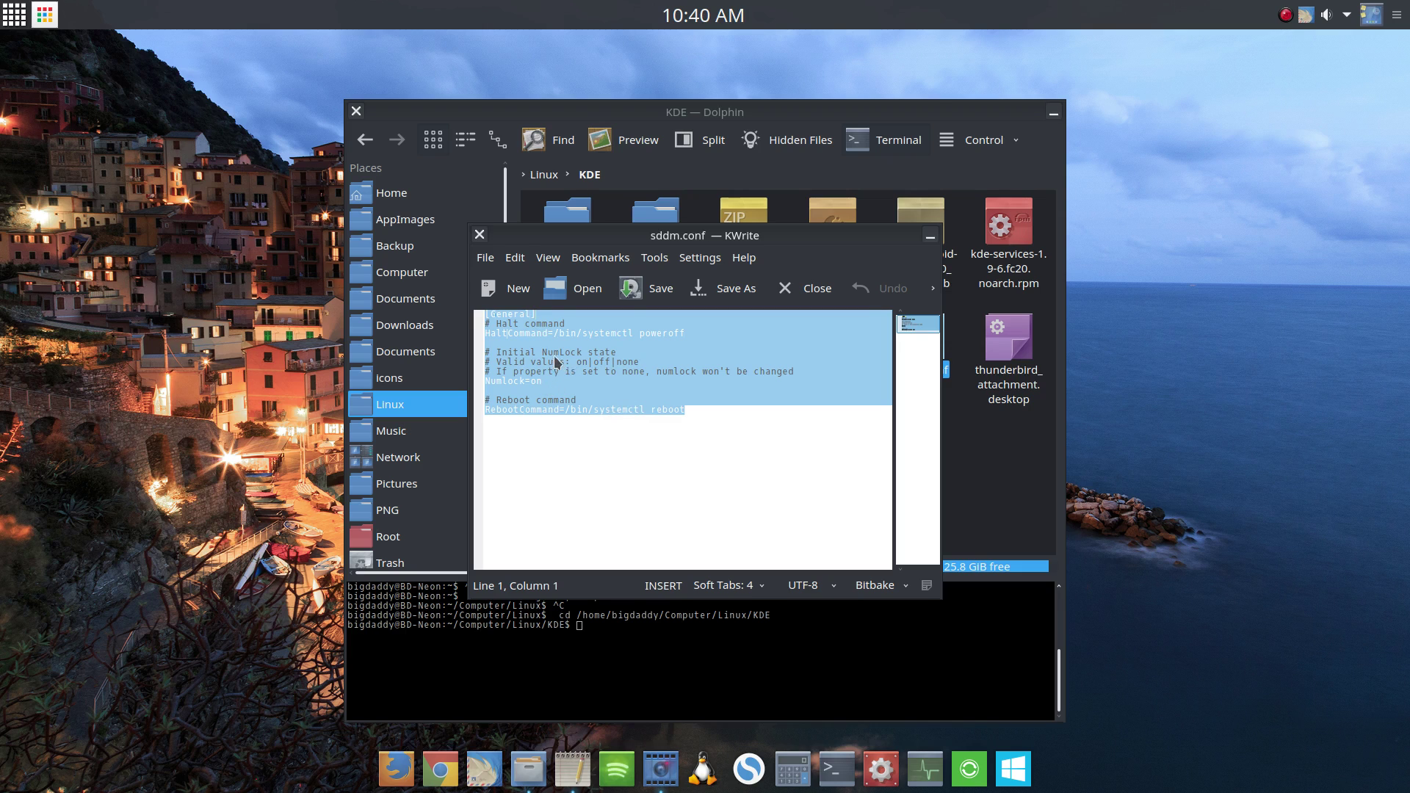
pyautogui.click(480, 234)
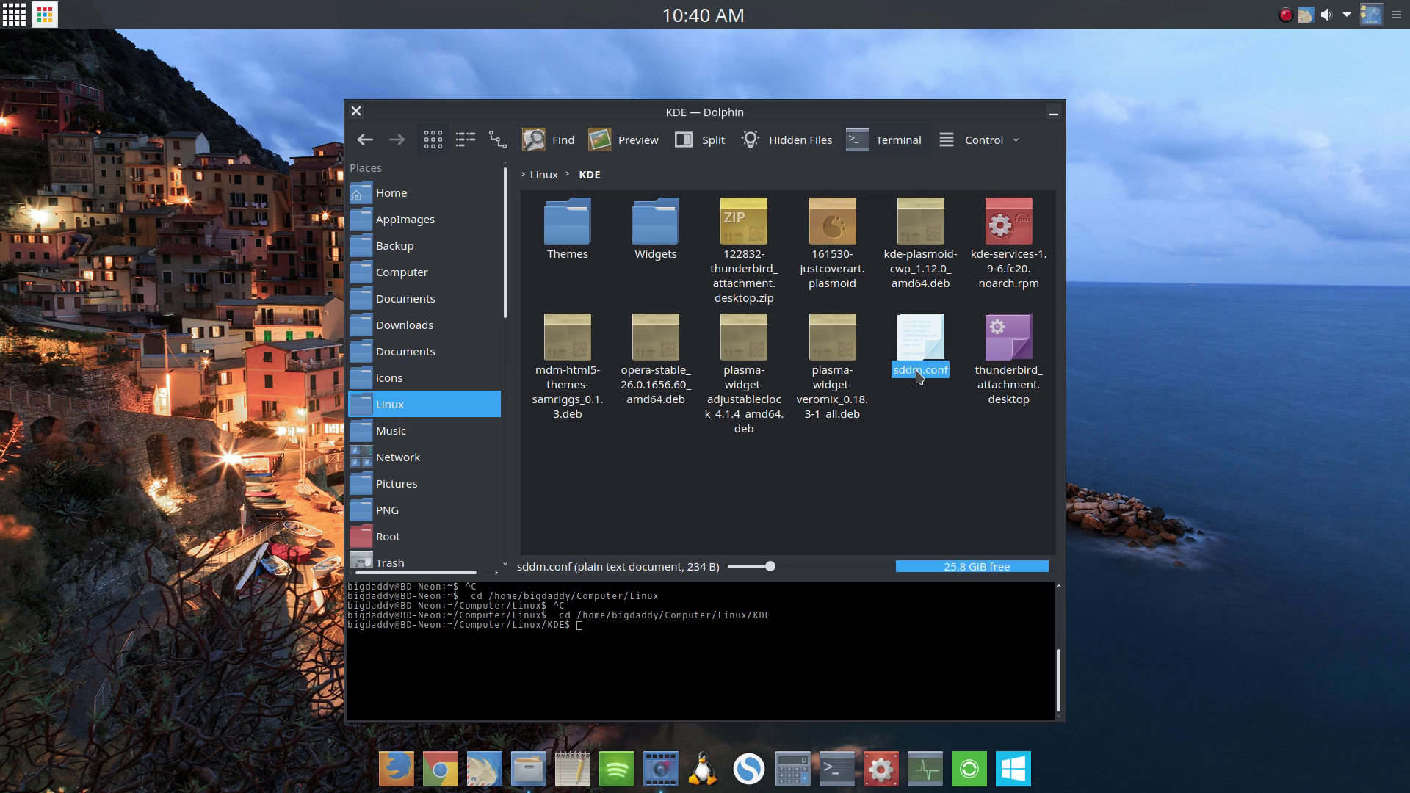
pyautogui.doubleClick(919, 378)
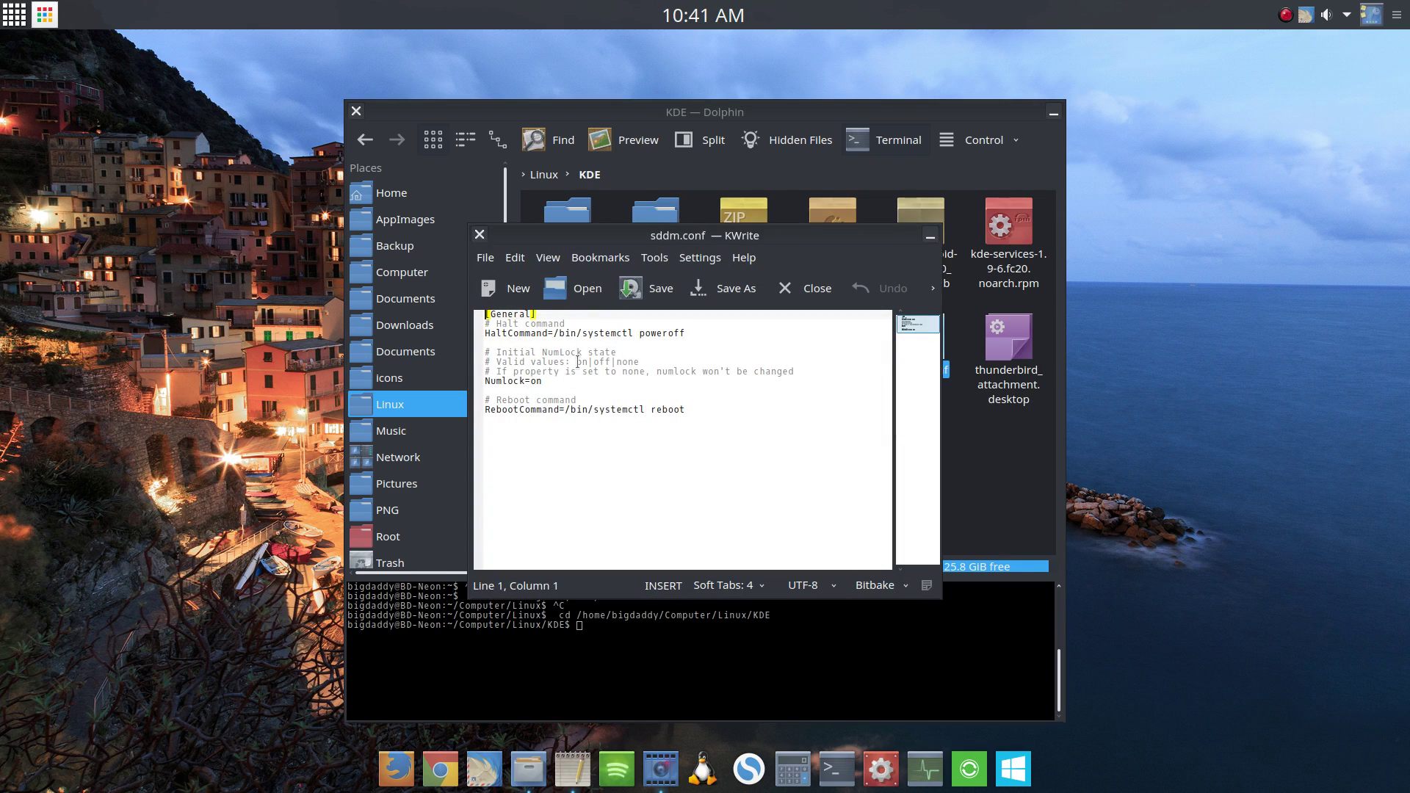
pyautogui.moveTo(544, 381); pyautogui.dragTo(486, 381)
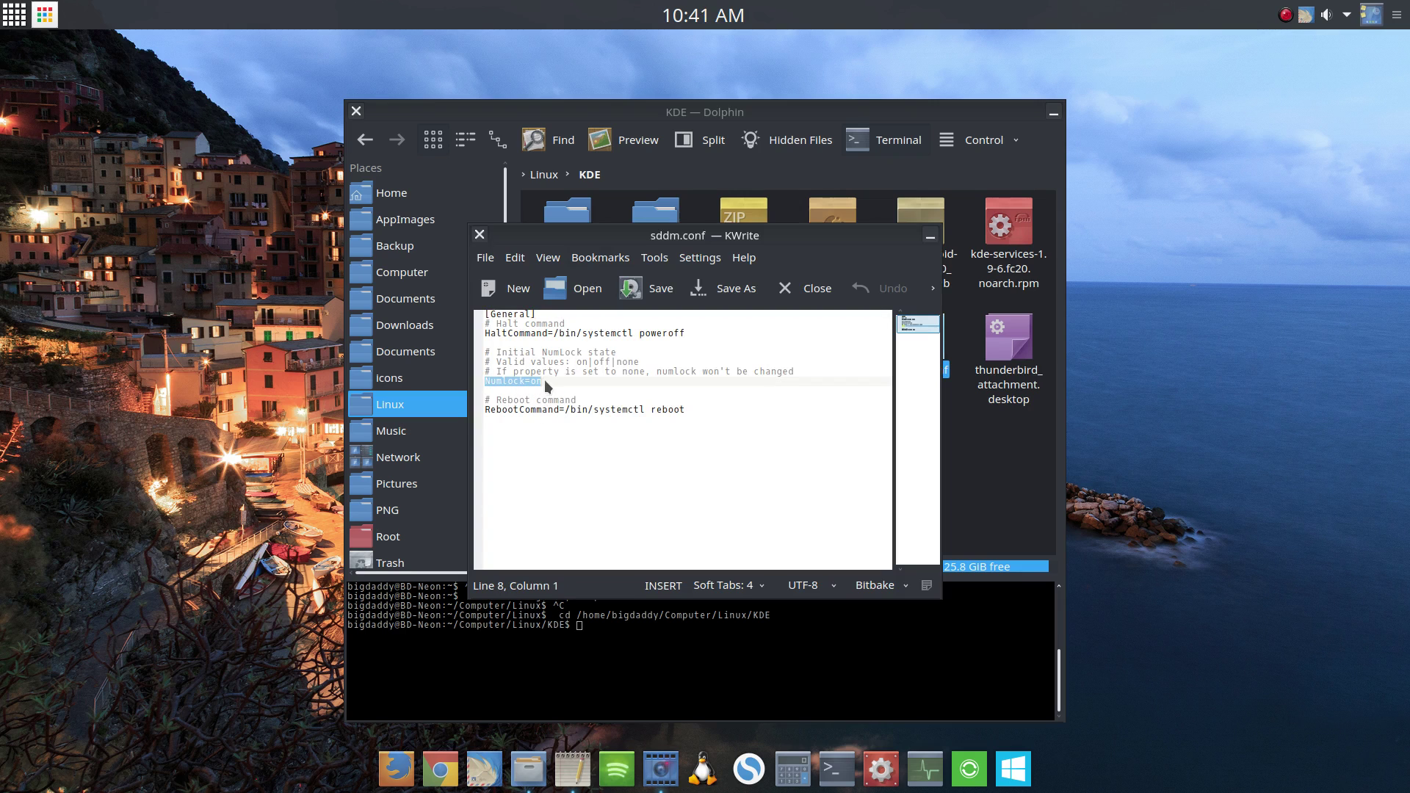
pyautogui.click(480, 234)
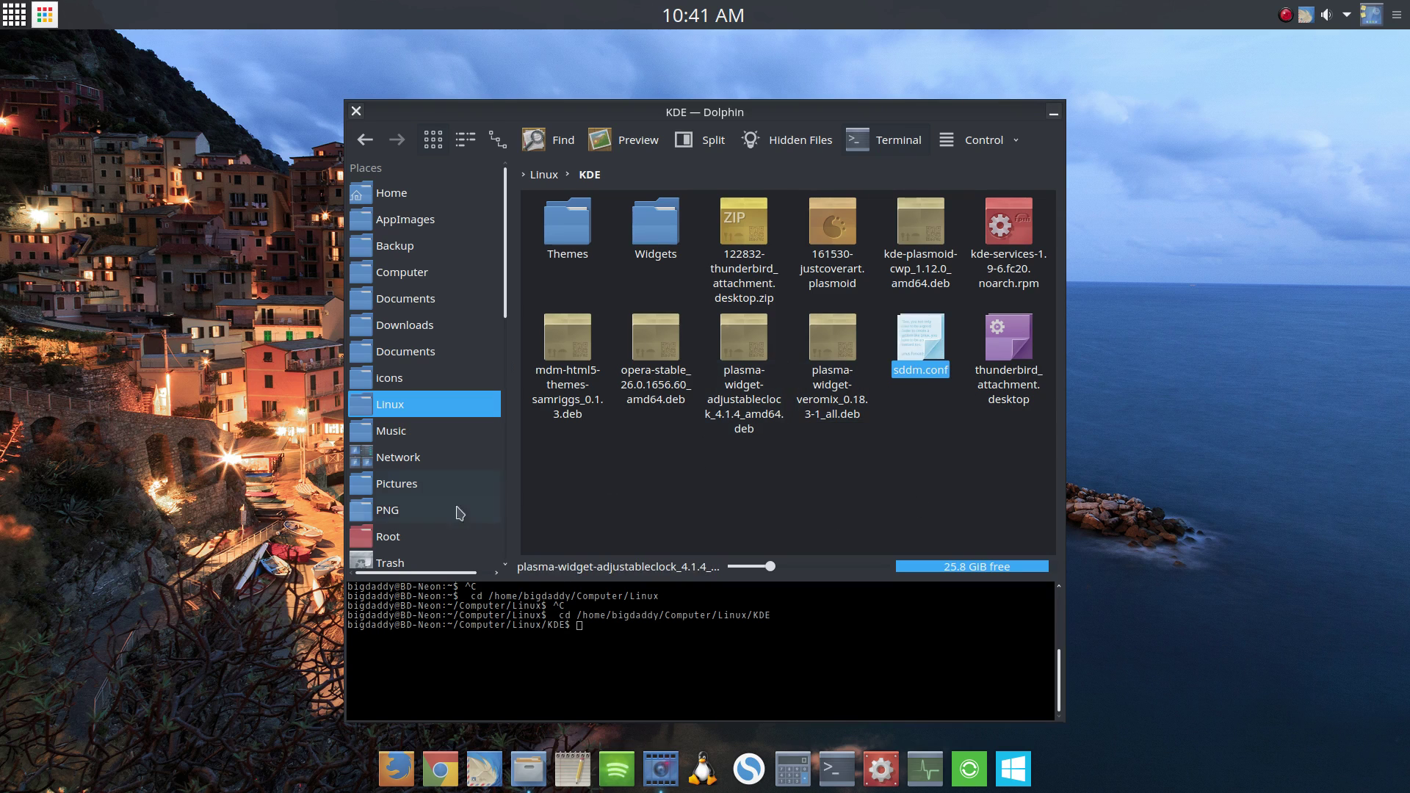
# Split Dolphin into two panes, move and enlarge the window, and show / (bin, etc, home) on the right.
pyautogui.click(730, 147)
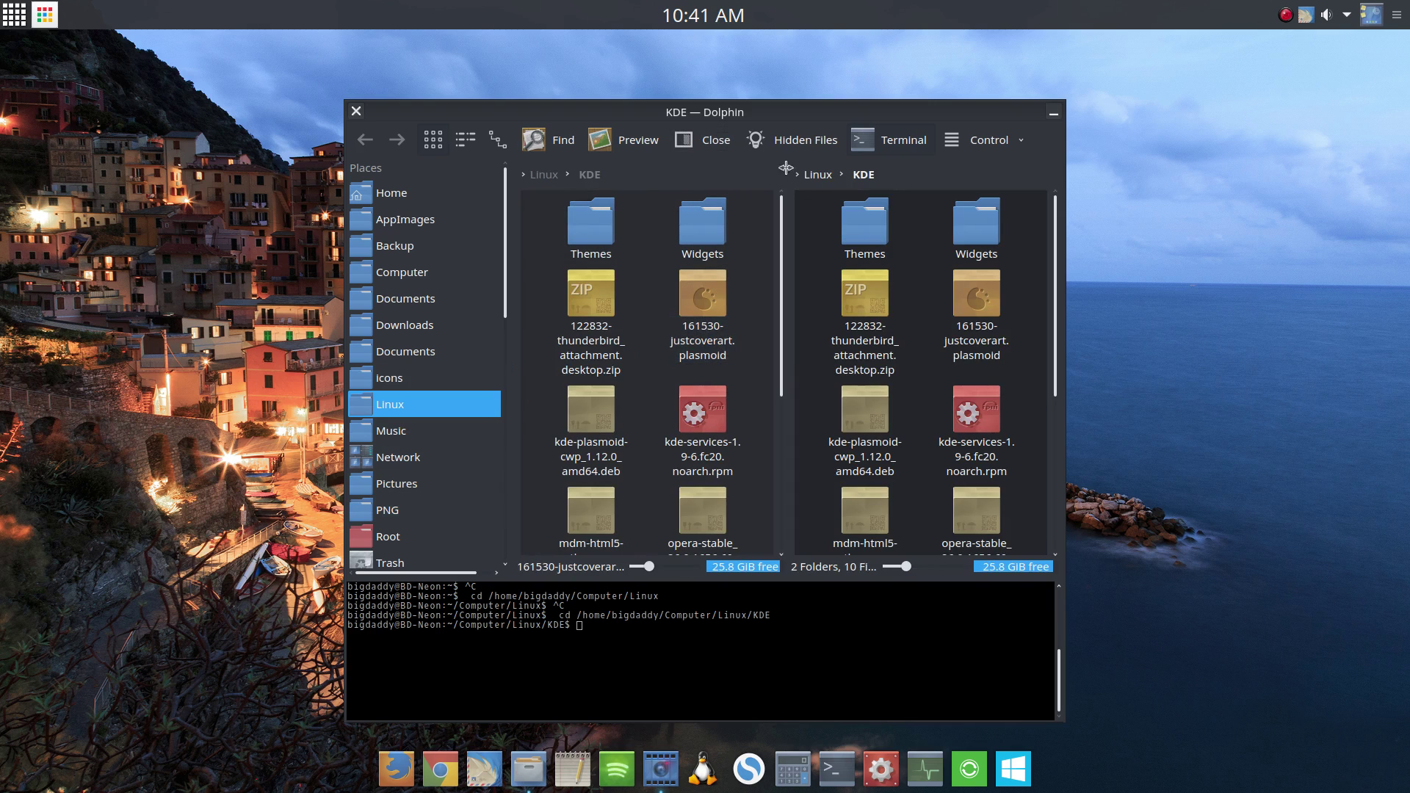
pyautogui.moveTo(786, 169); pyautogui.dragTo(716, 126)
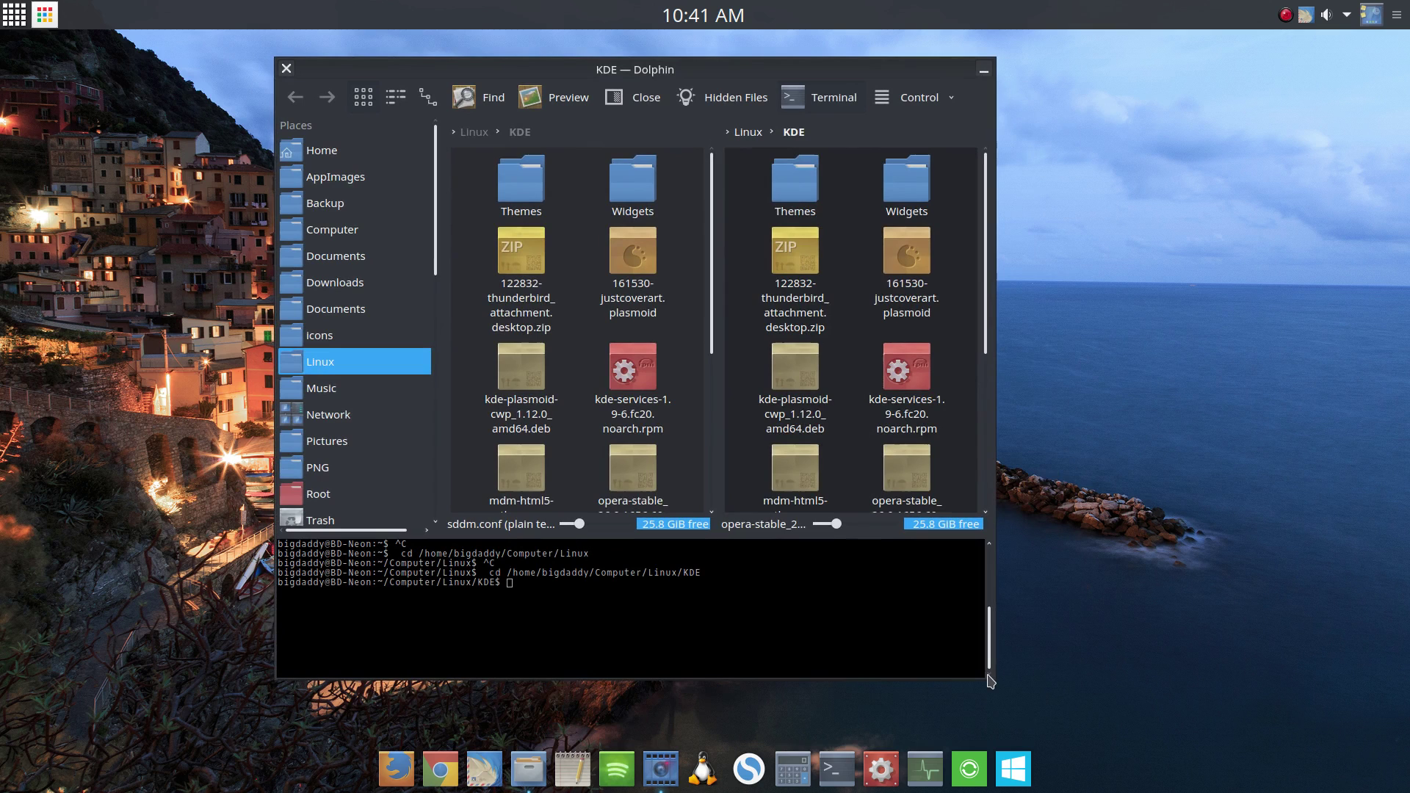
pyautogui.moveTo(990, 678); pyautogui.dragTo(1114, 728)
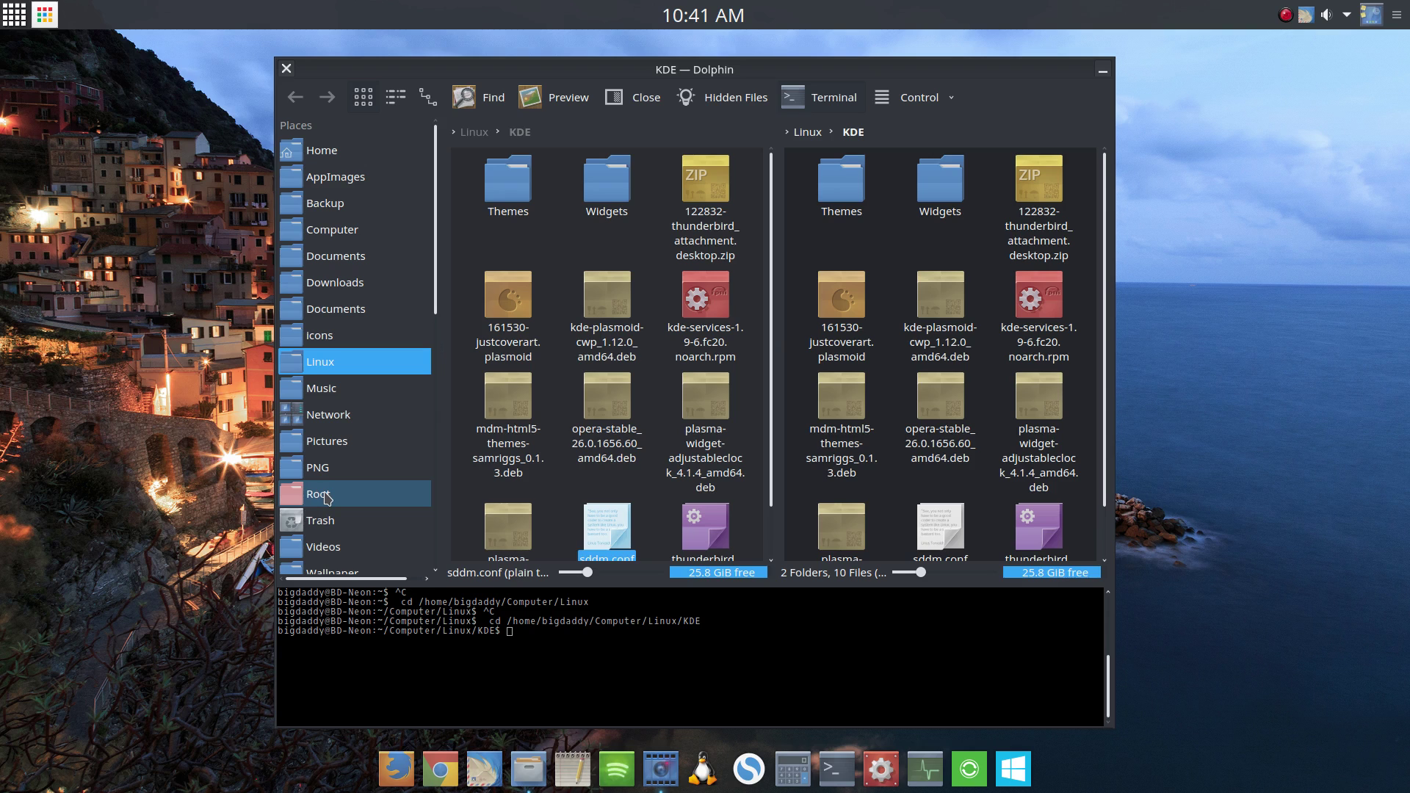
pyautogui.click(327, 496)
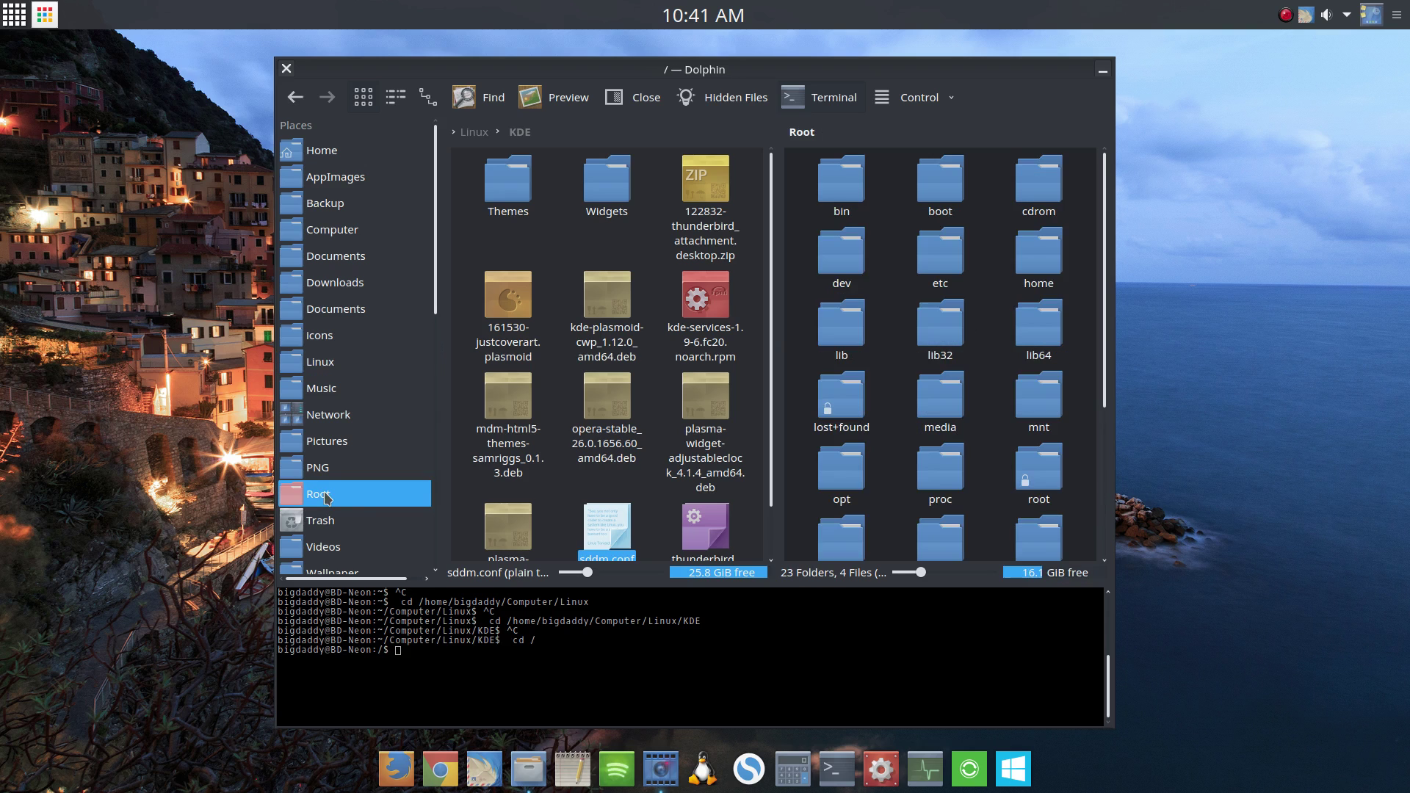
pyautogui.rightClick(951, 258)
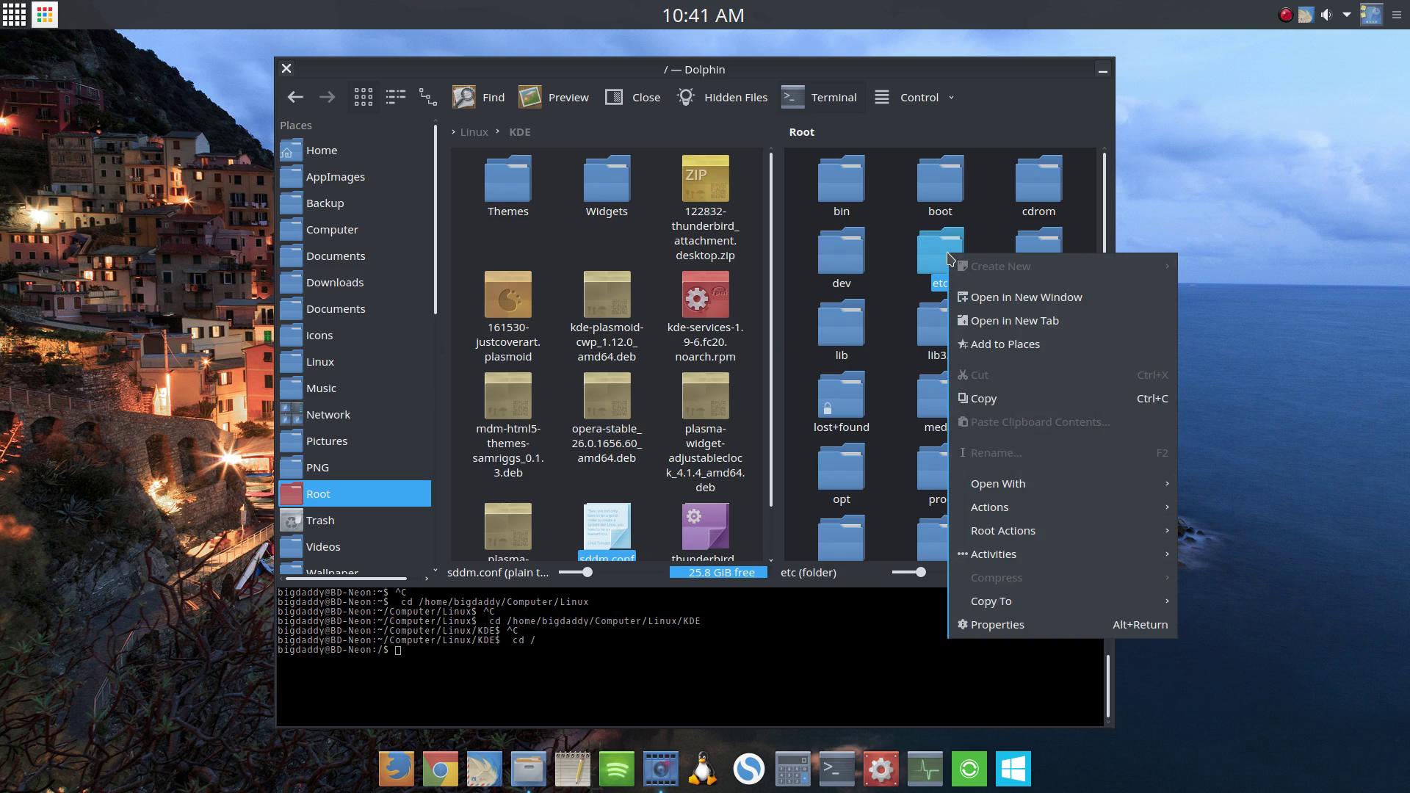
pyautogui.moveTo(993, 532)
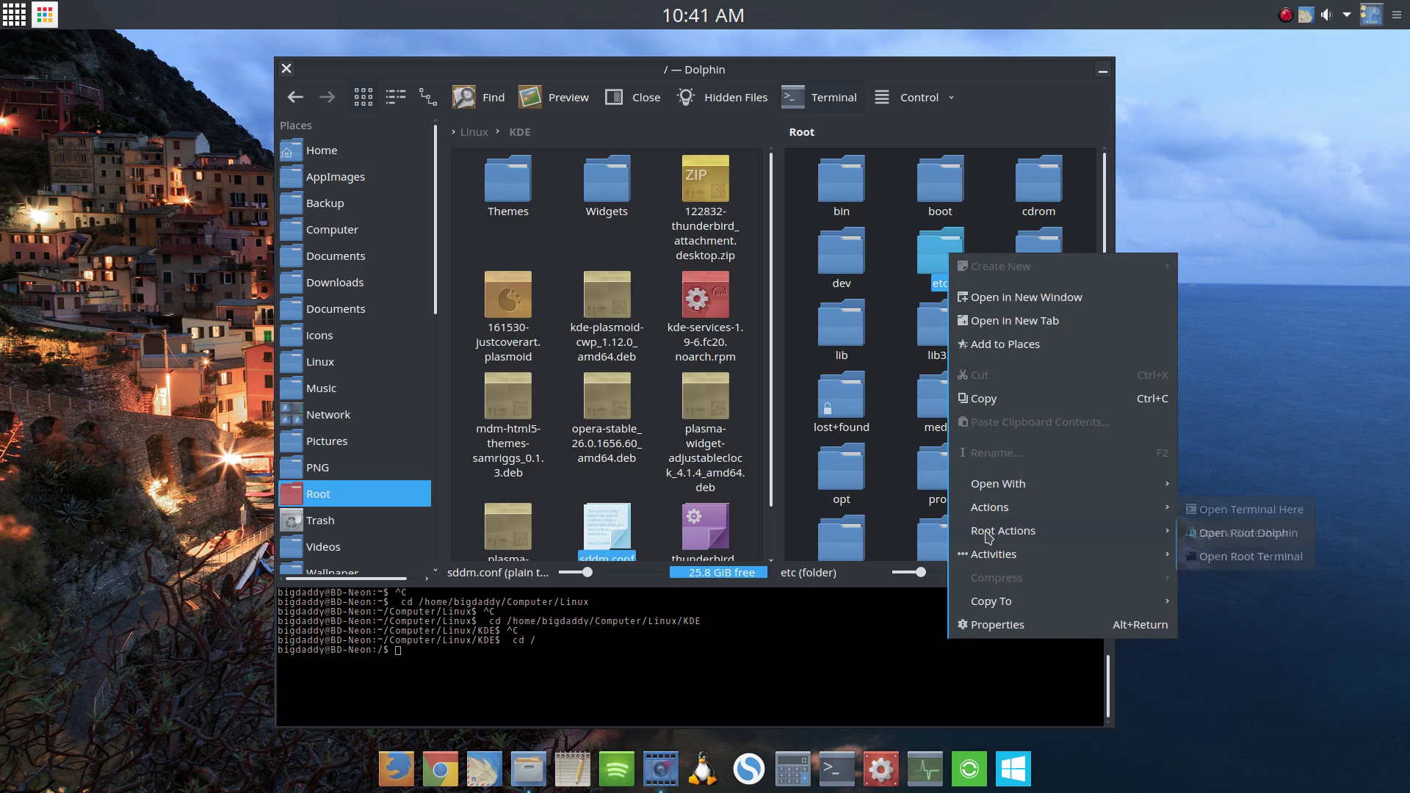
pyautogui.click(1205, 538)
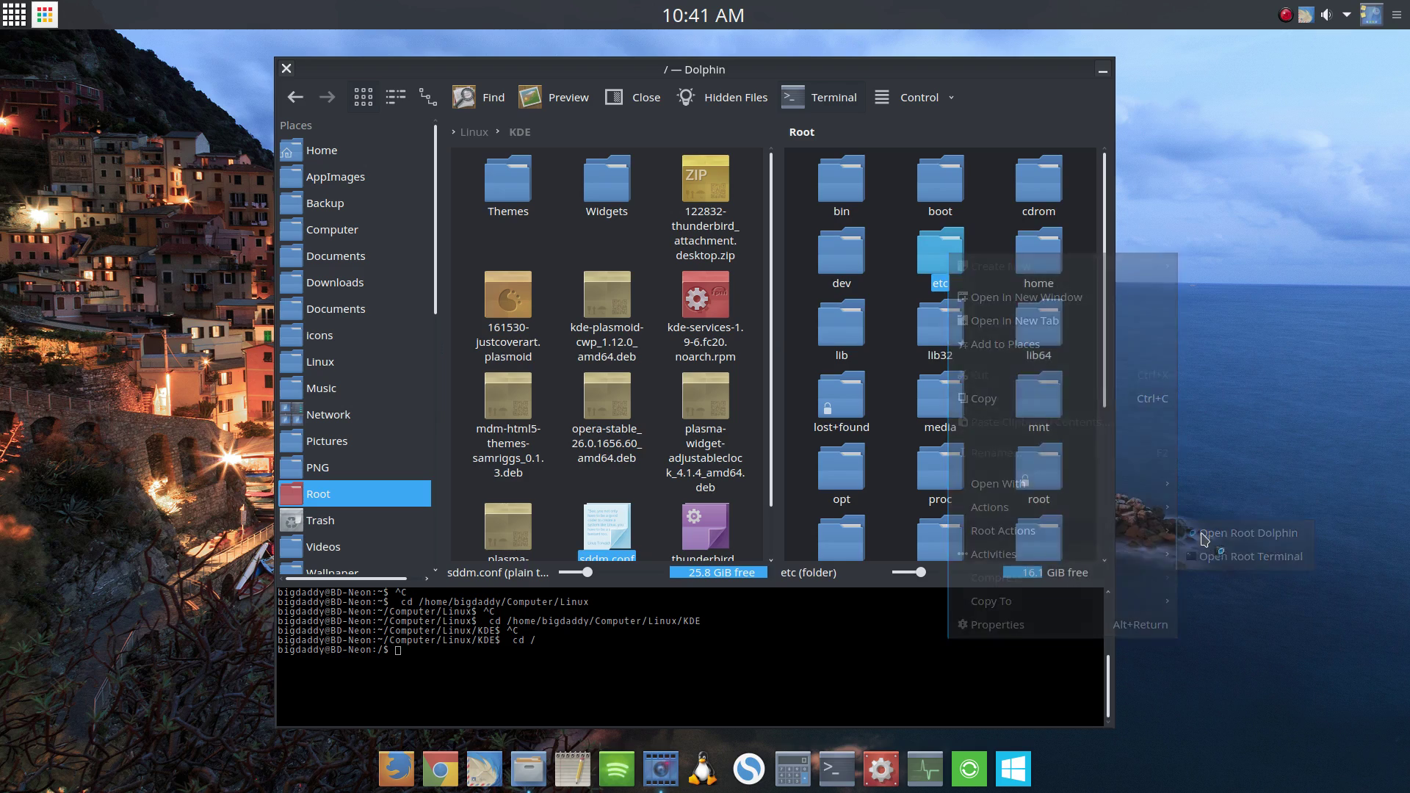
pyautogui.write('•••')
pyautogui.press('Return')
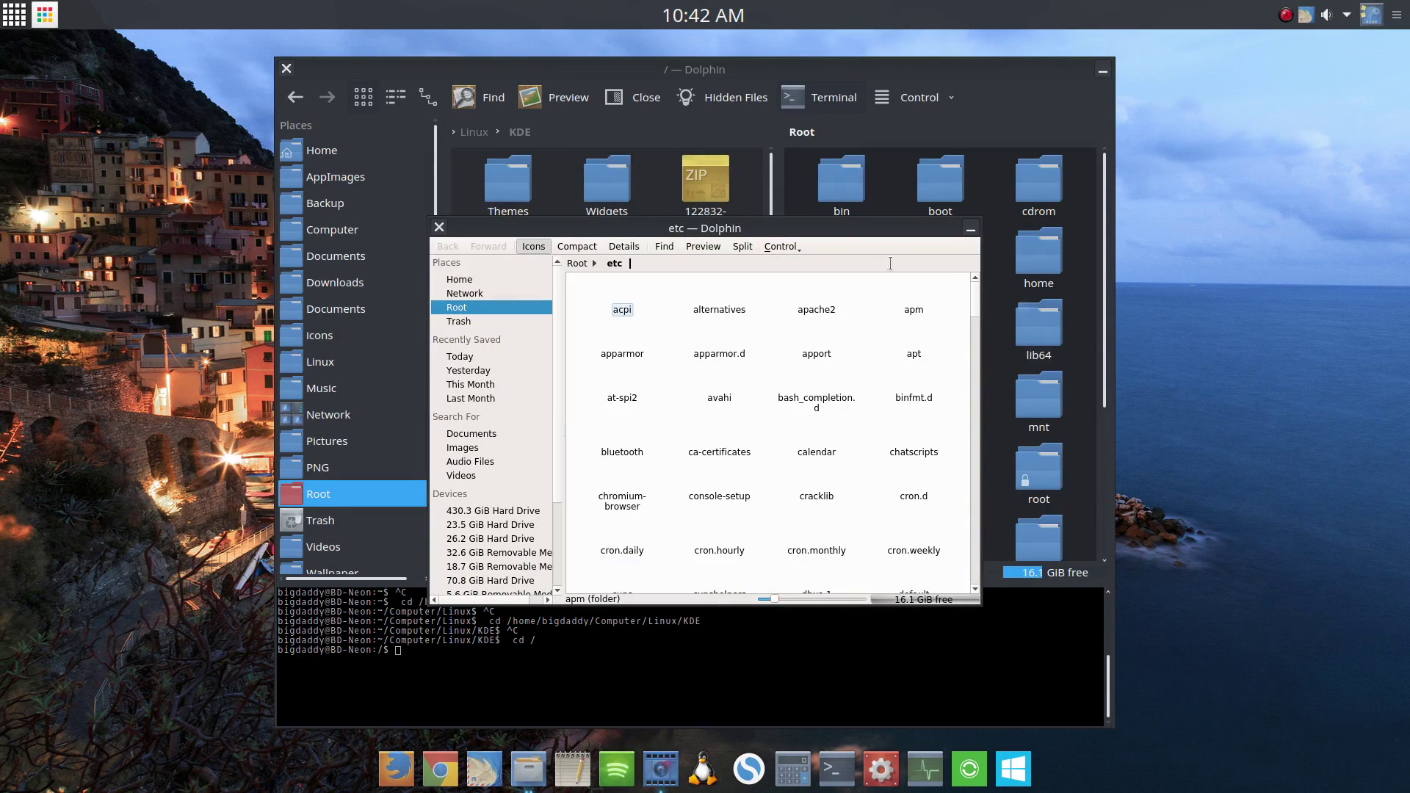
pyautogui.moveTo(837, 234); pyautogui.dragTo(1209, 234)
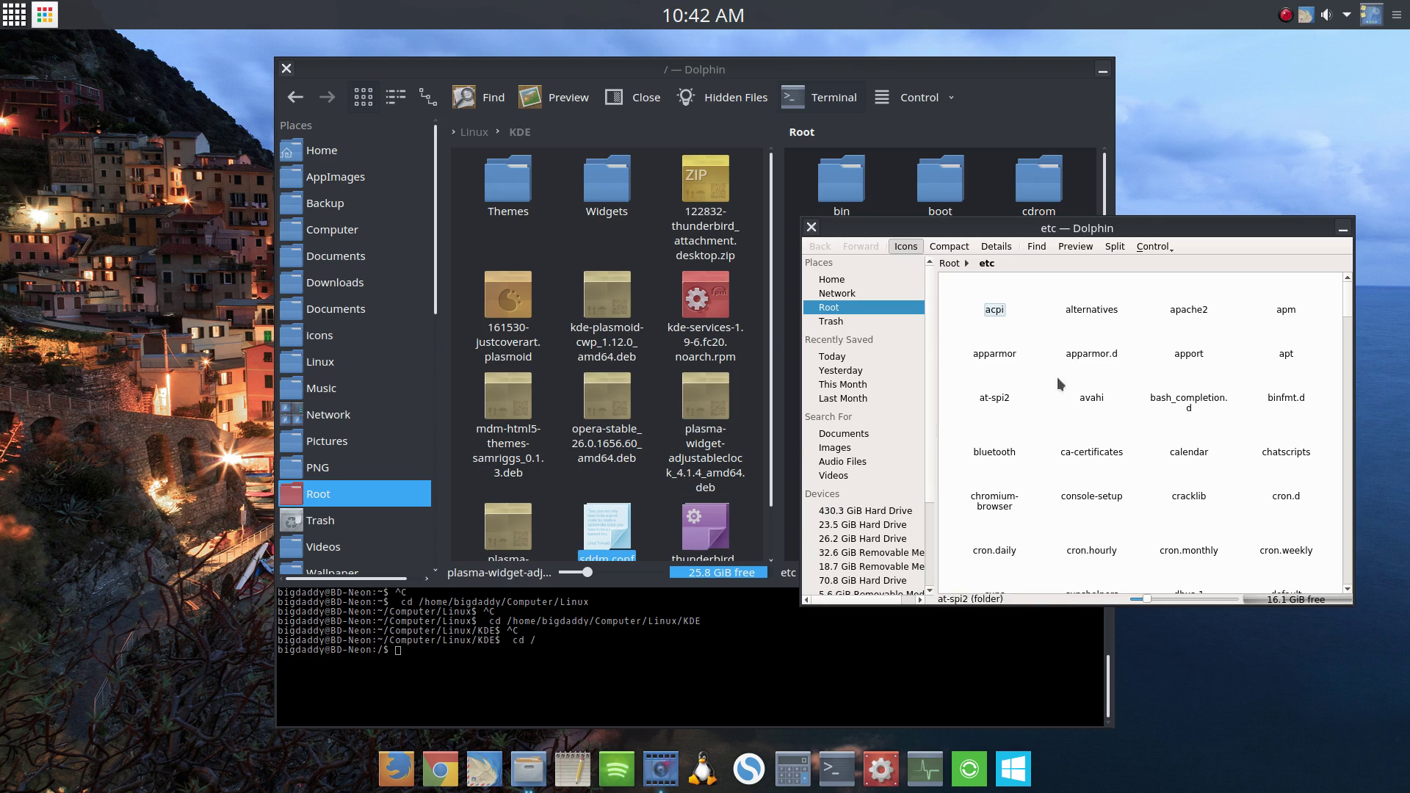
pyautogui.scroll(-15, 1196, 422)
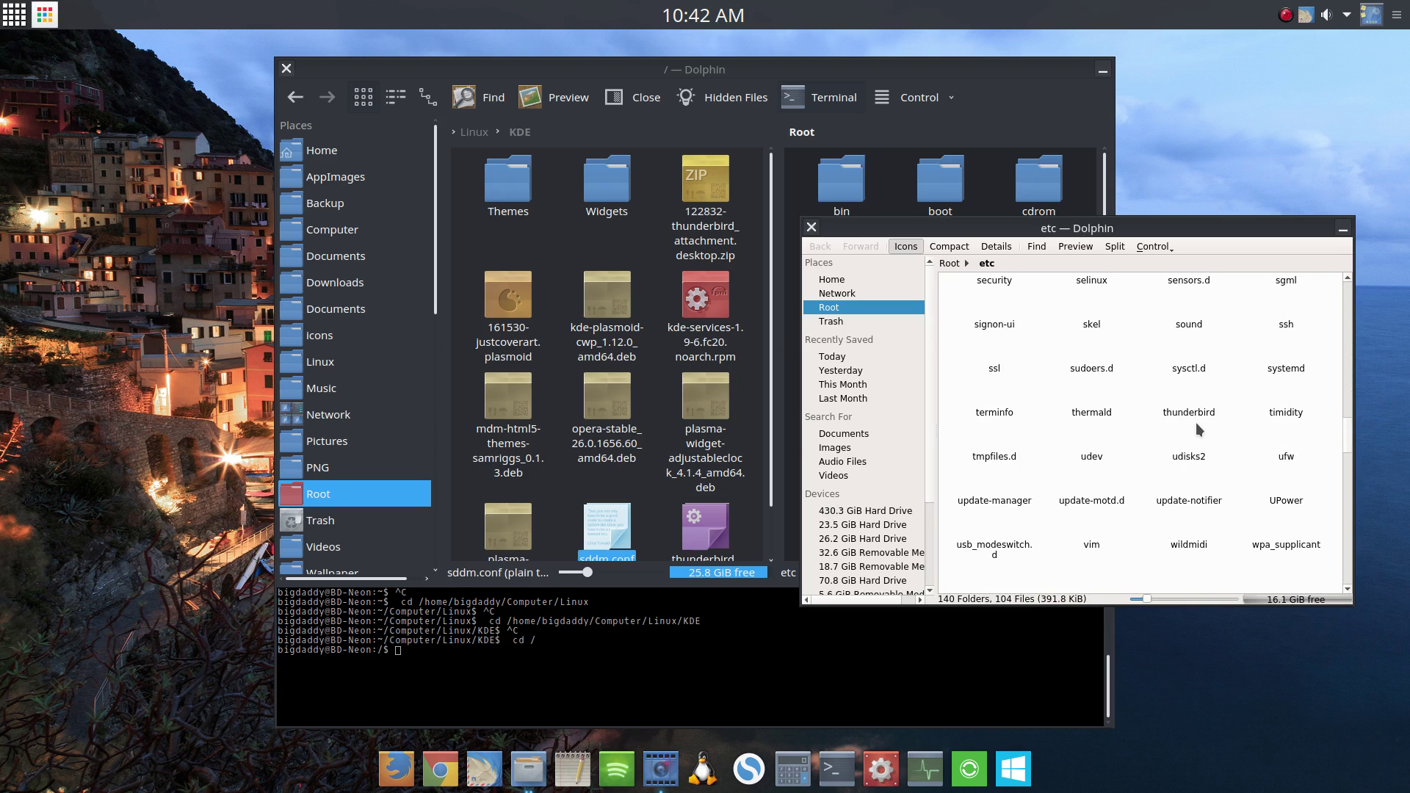
pyautogui.scroll(-3, 1196, 422)
pyautogui.scroll(5, 1196, 421)
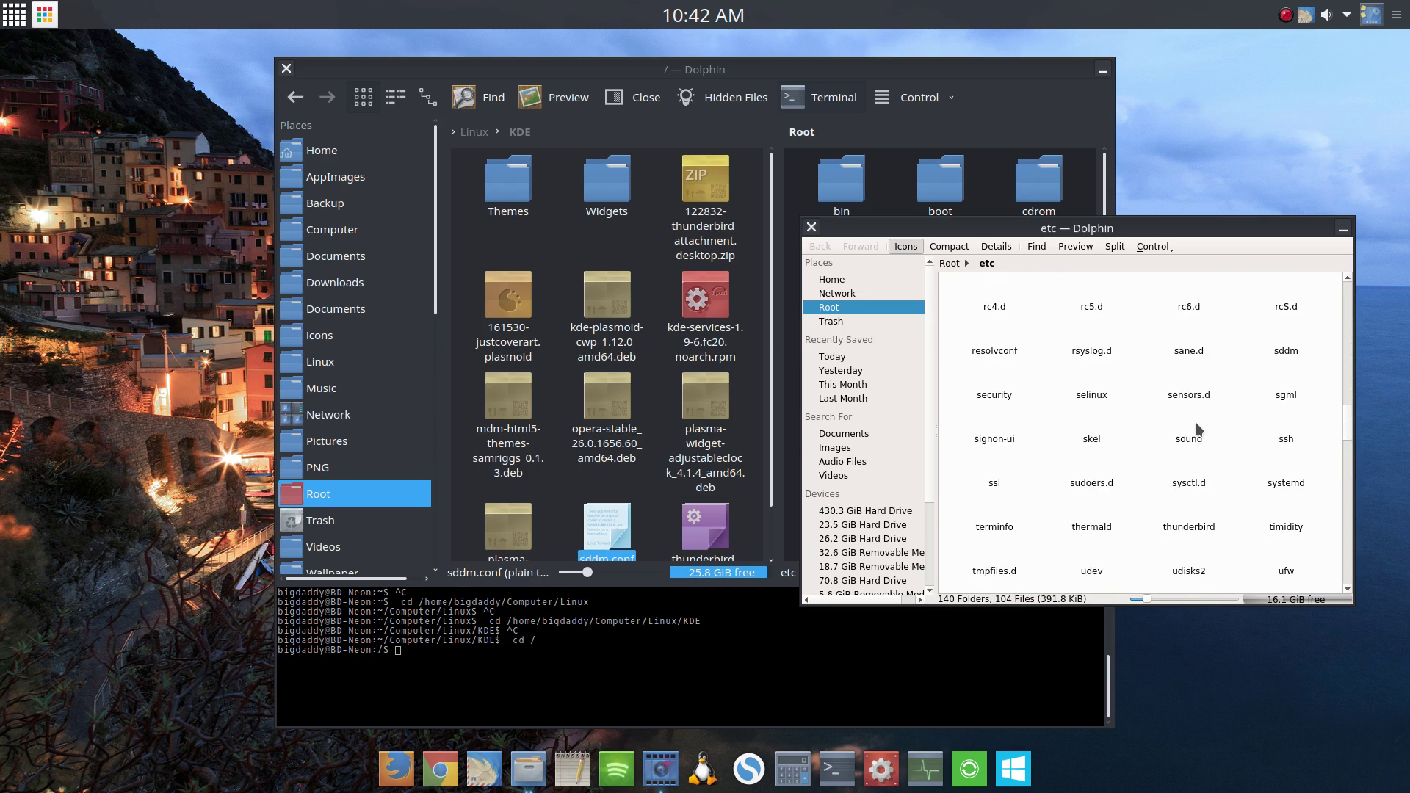
pyautogui.rightClick(1290, 349)
pyautogui.press('Escape')
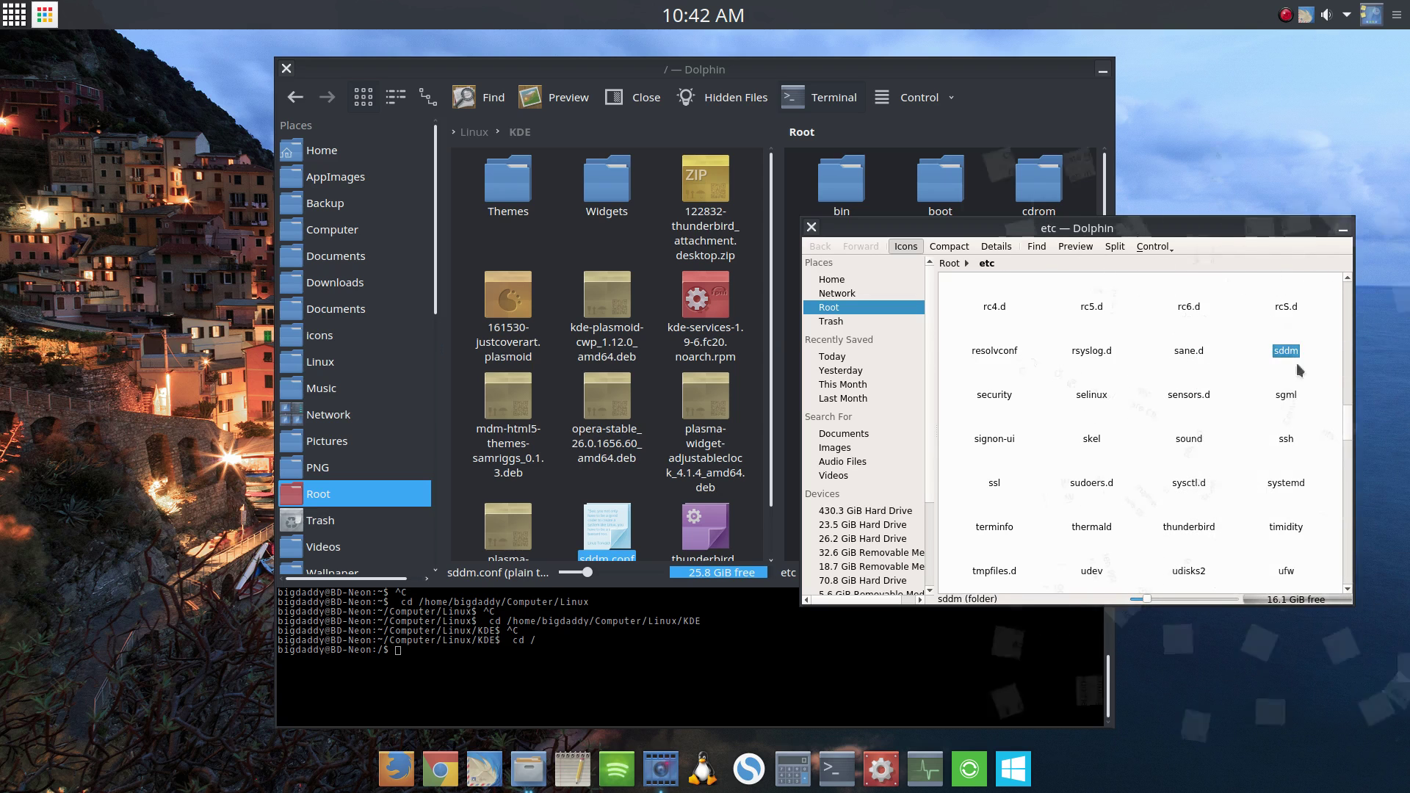
pyautogui.scroll(10, 1350, 495)
pyautogui.scroll(-10, 1351, 496)
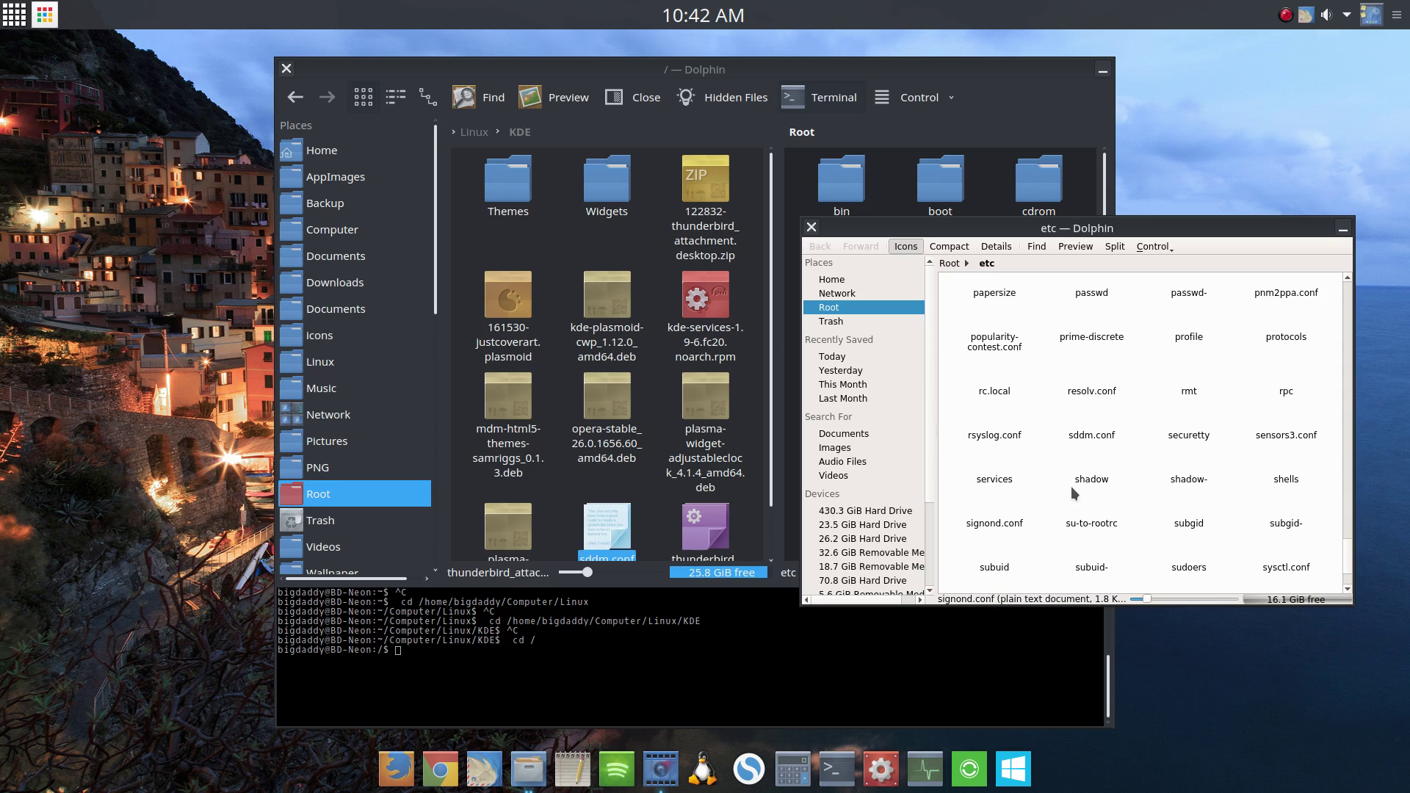
pyautogui.click(811, 228)
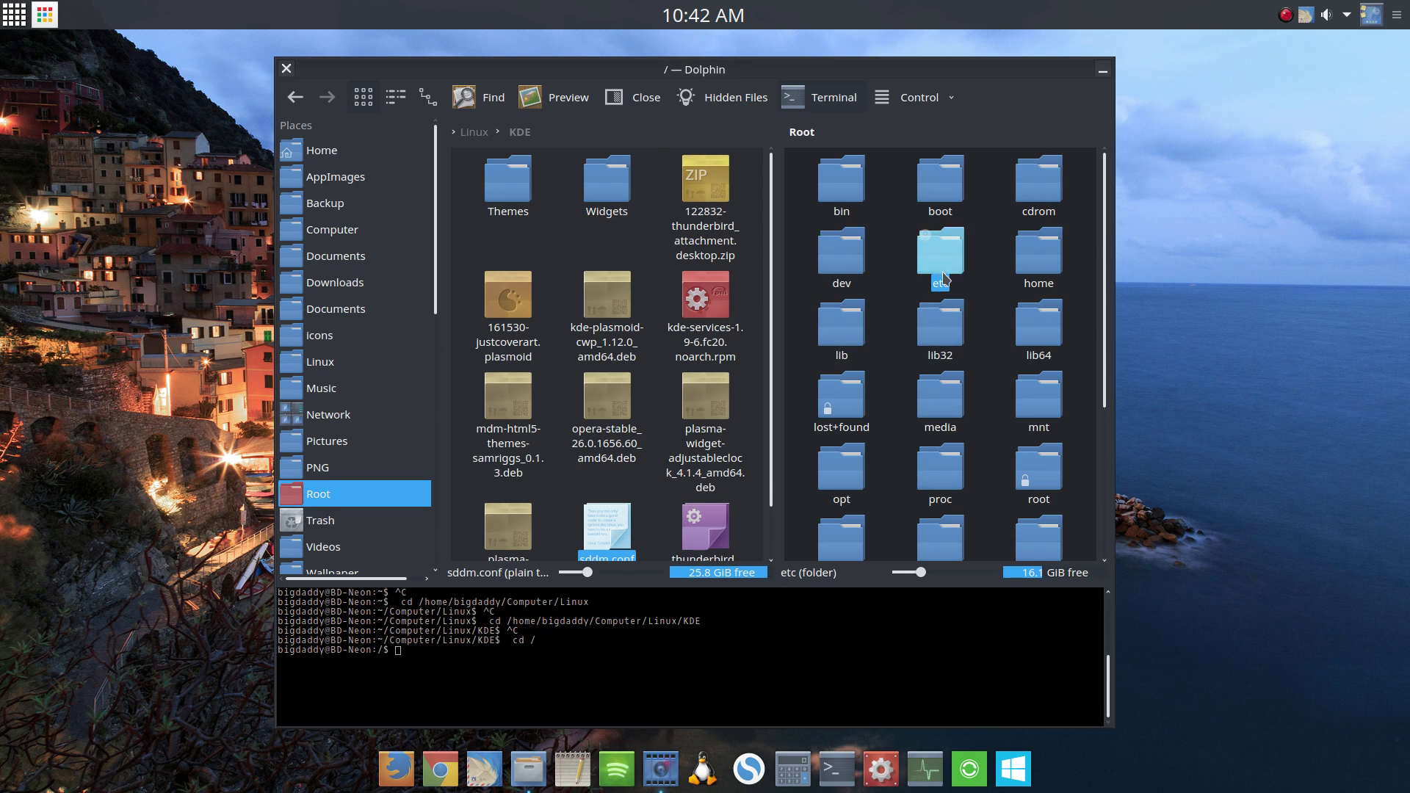
# Close the Dolphin window, leaving the bare Plasma desktop.
pyautogui.click(287, 69)
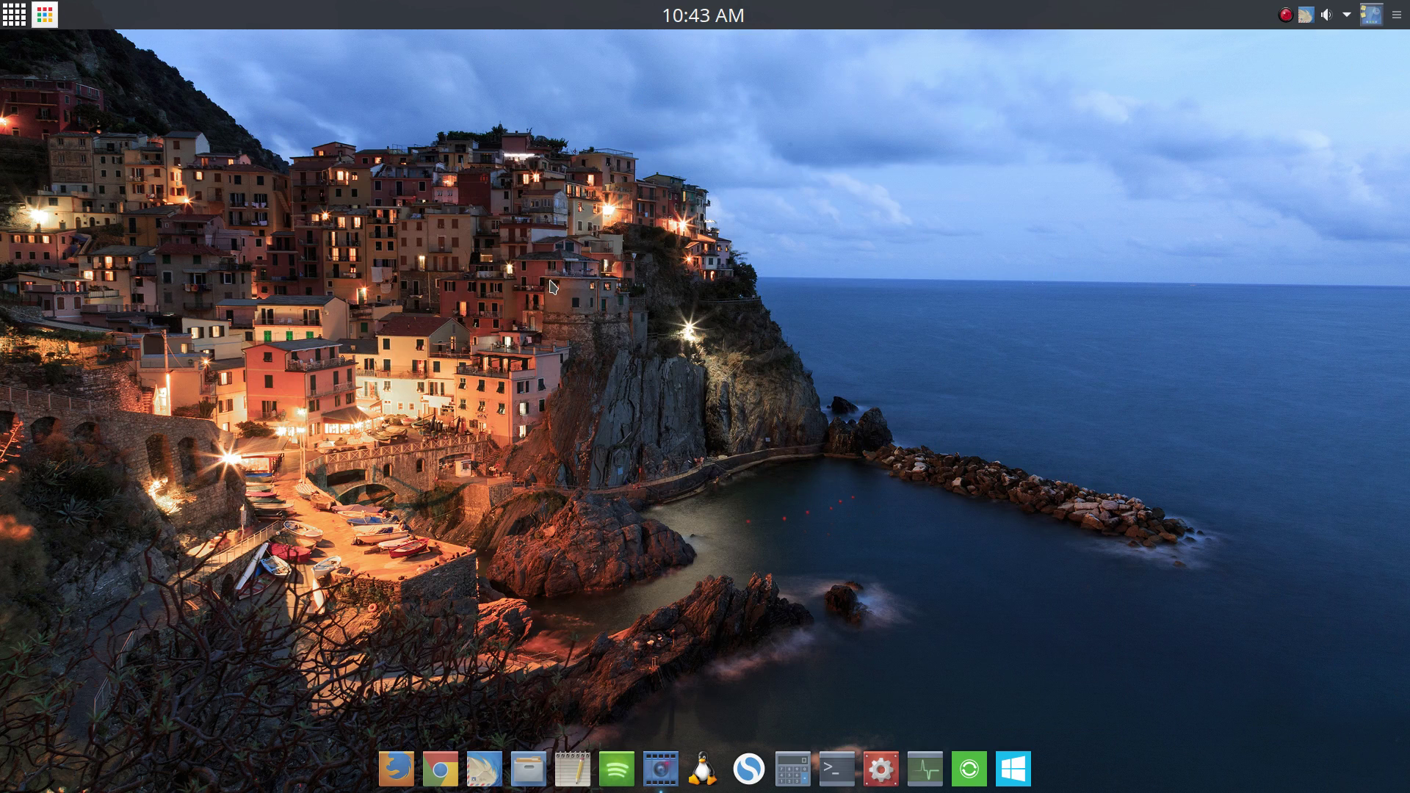